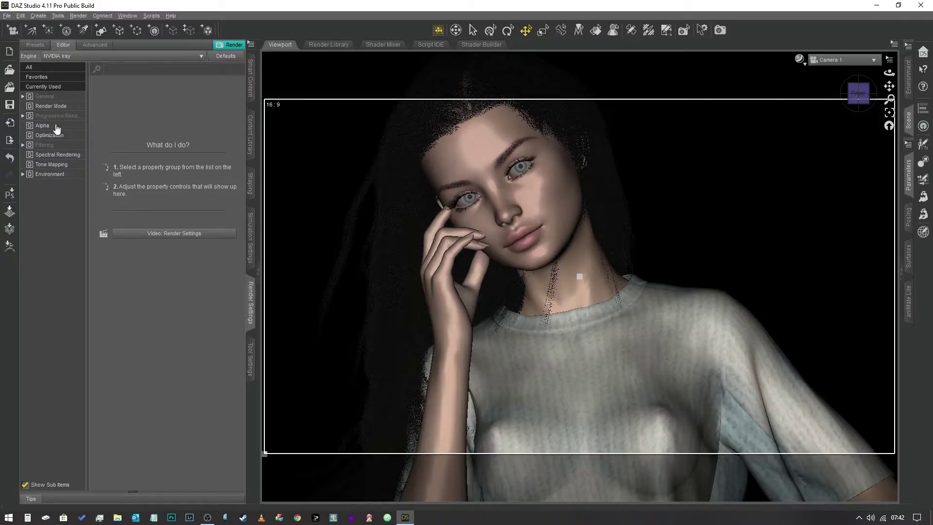
Set the medium texture compression threshold to 8100 in the advanced Iray settings and re-enter the high threshold
left_click(92, 45)
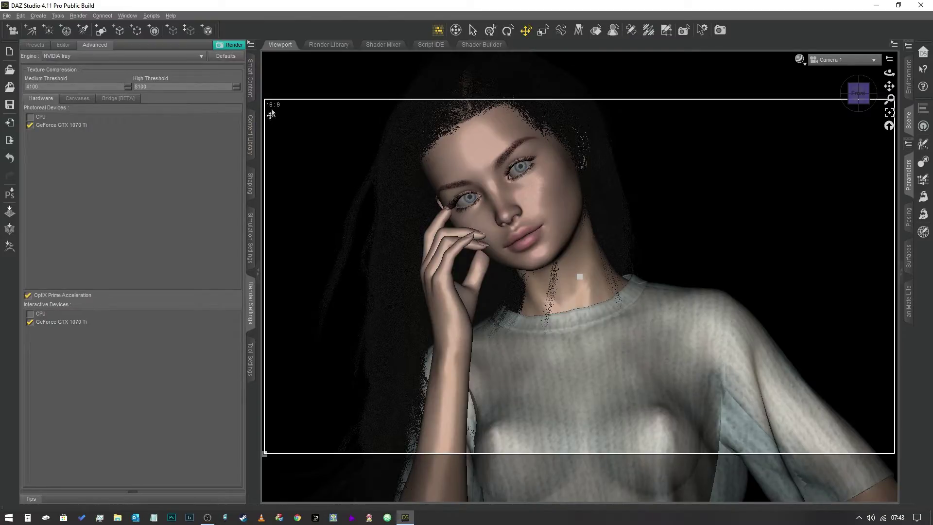
double_click(50, 87)
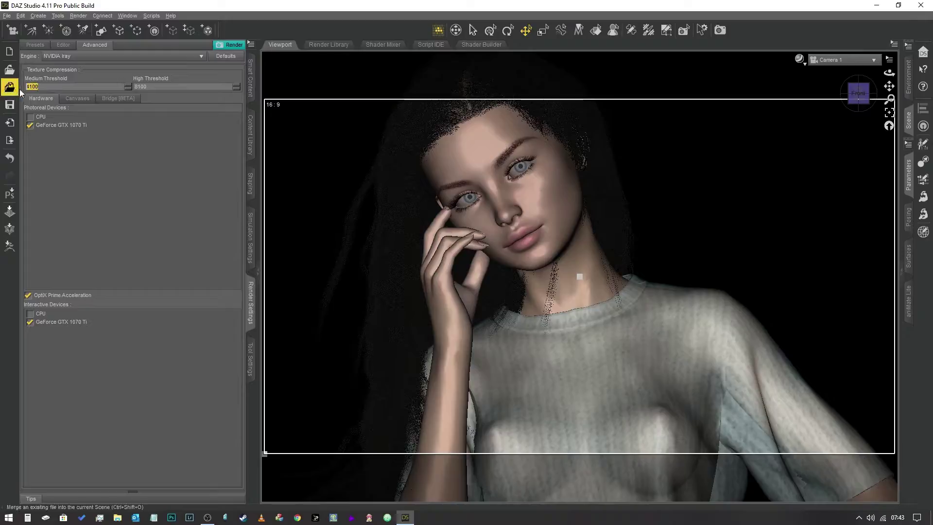
type("8100")
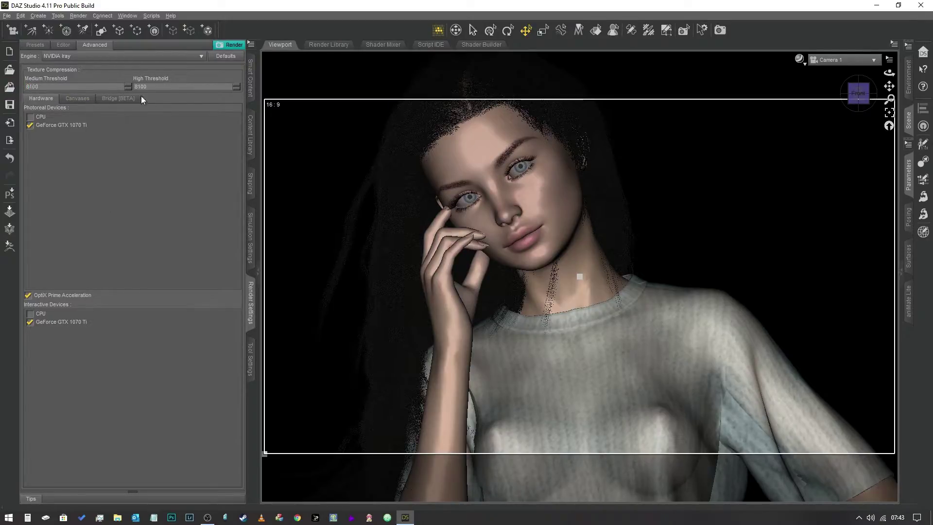
key("Tab")
double_click(32, 86)
double_click(153, 87)
type("8")
Review the General render settings, including dimensions, render target and image path, and check the Render Mode setting
left_click(64, 45)
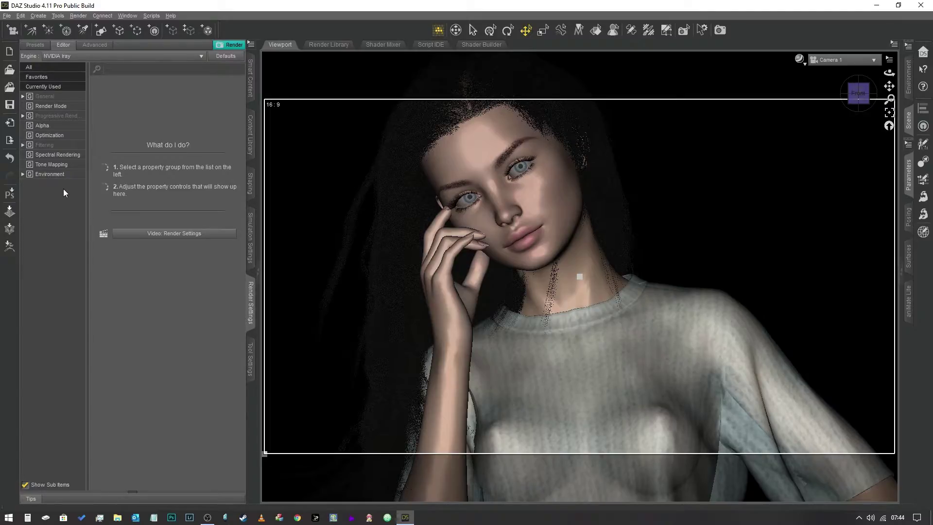
left_click(23, 97)
left_click(58, 97)
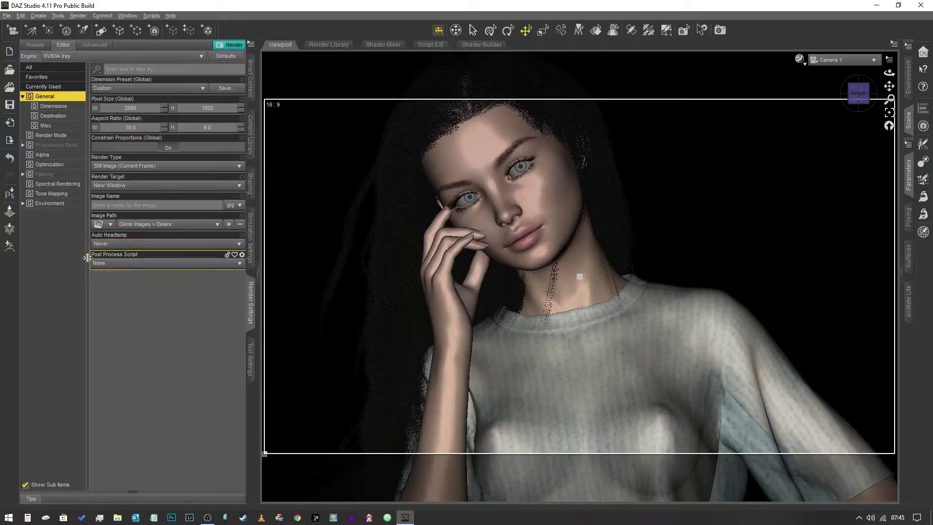
left_click(23, 97)
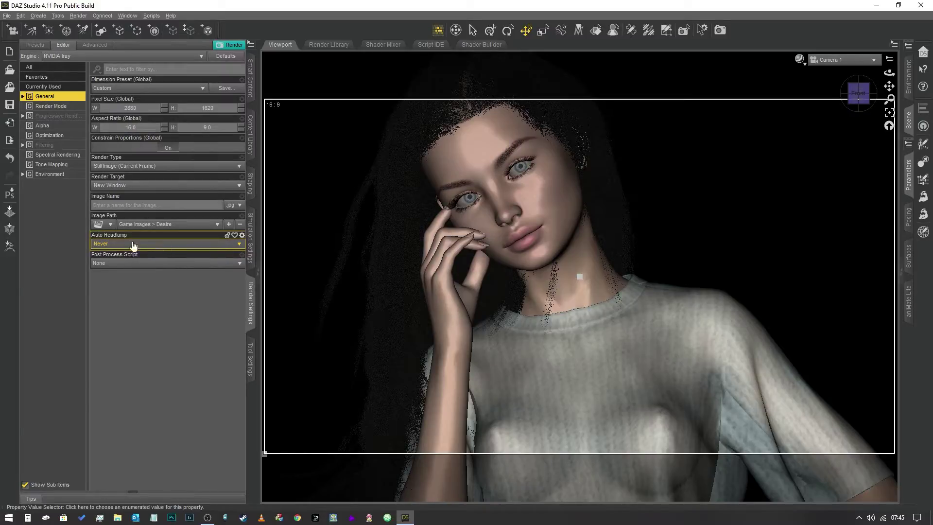
left_click(48, 106)
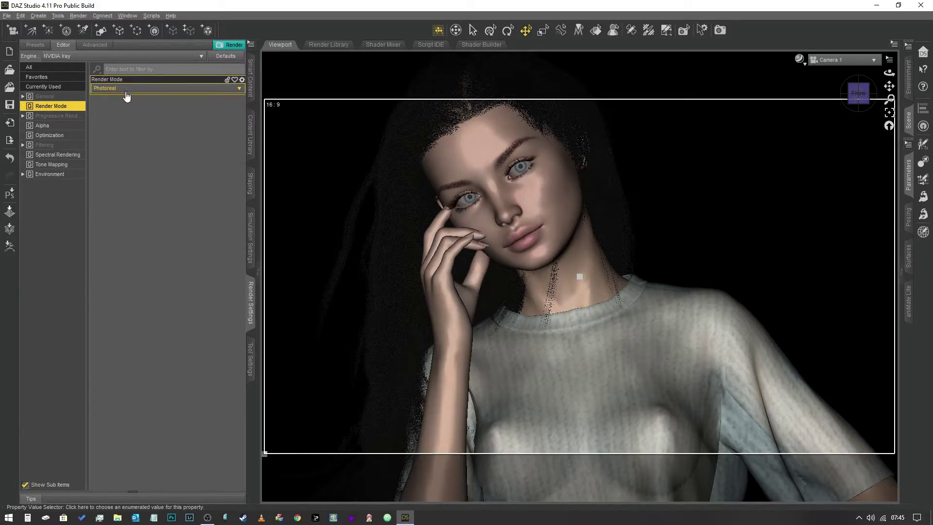
Set the progressive rendering converged ratio to 100% and the rendering quality to 100
left_click(59, 117)
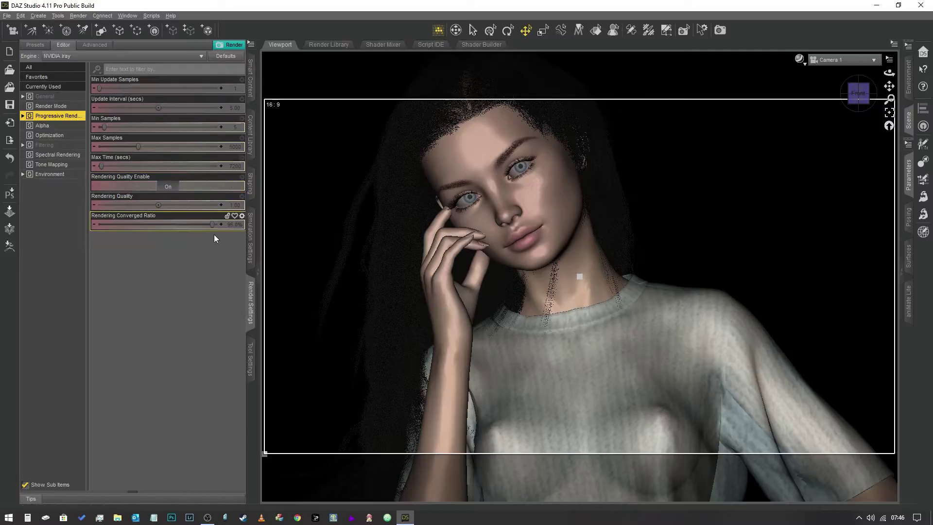
left_click(235, 223)
type("100")
key("Return")
left_click(236, 204)
type("100")
key("Return")
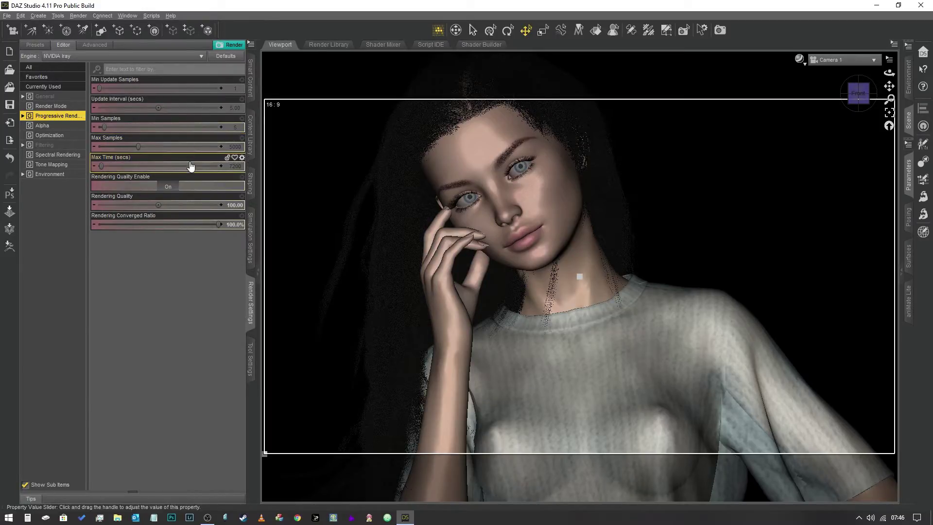
Set the progressive rendering max time to 259200 seconds and raise the max samples to 15000
left_click(235, 167)
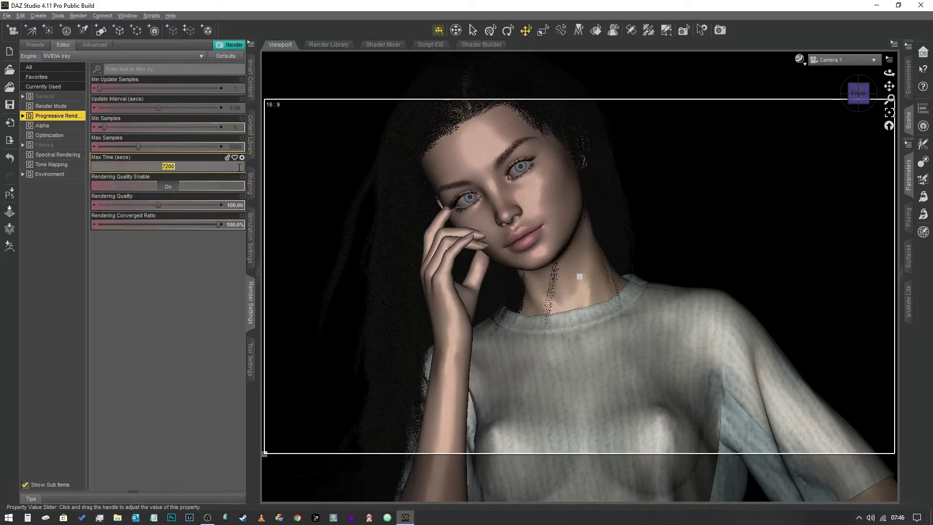
type("259200")
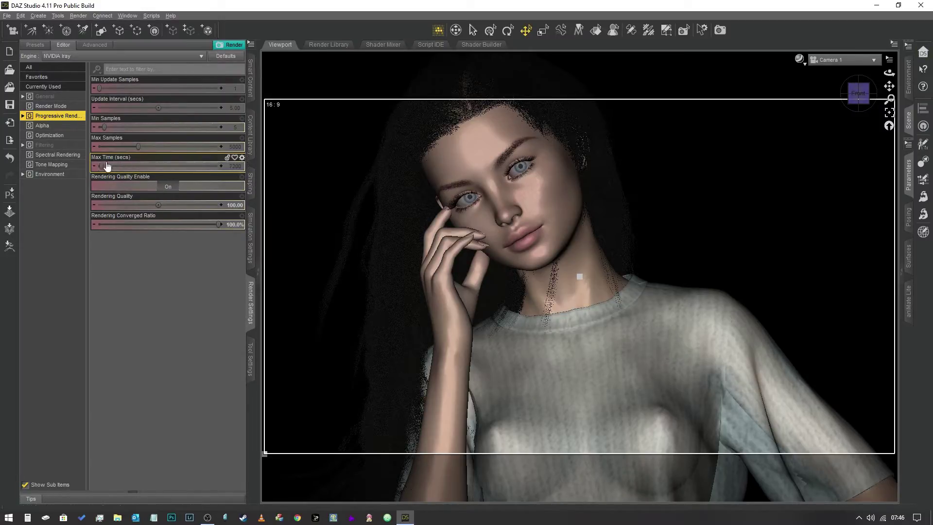
key("Return")
left_click_drag(138, 146, 342, 157)
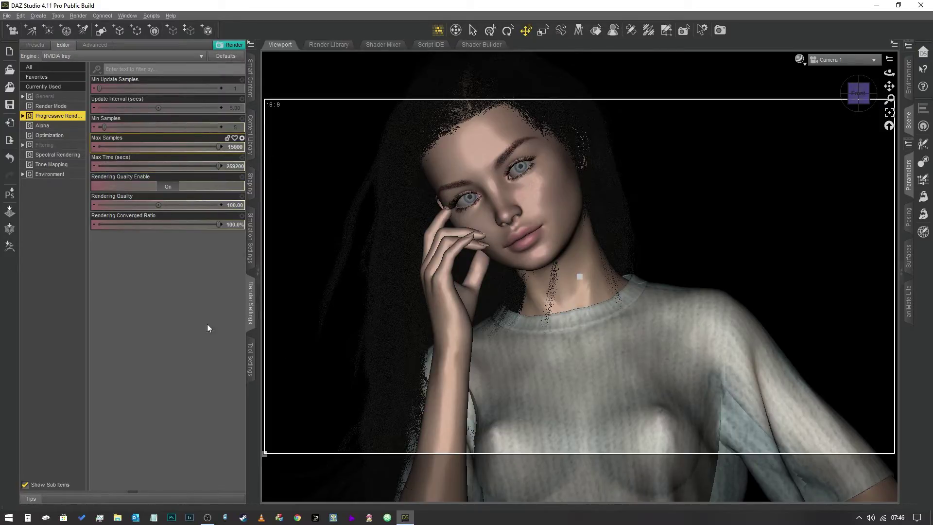
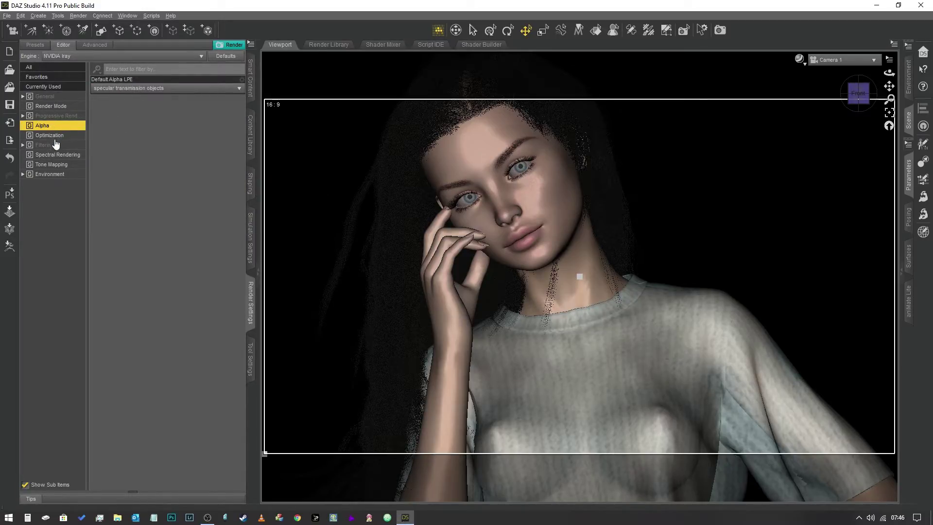
Check the Optimization settings and toggle Post Denoiser Available in the Filtering settings
left_click(56, 137)
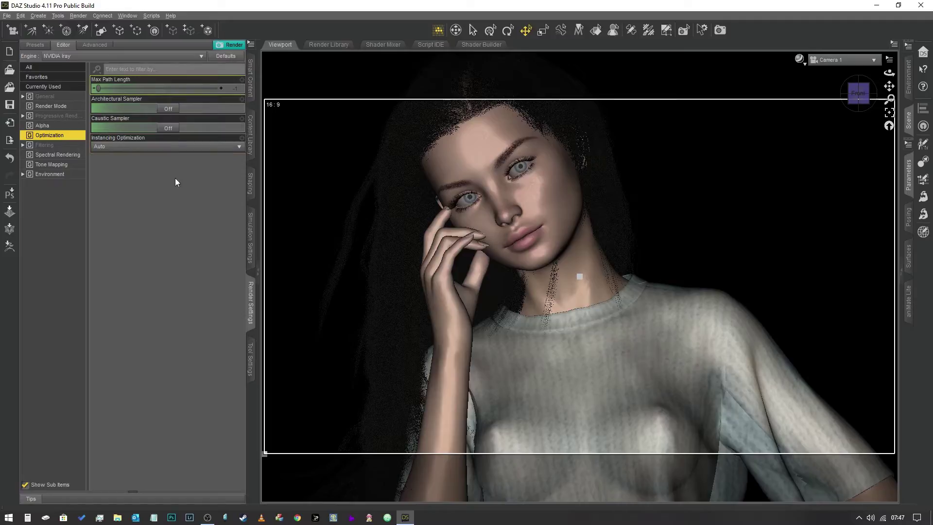
left_click(45, 145)
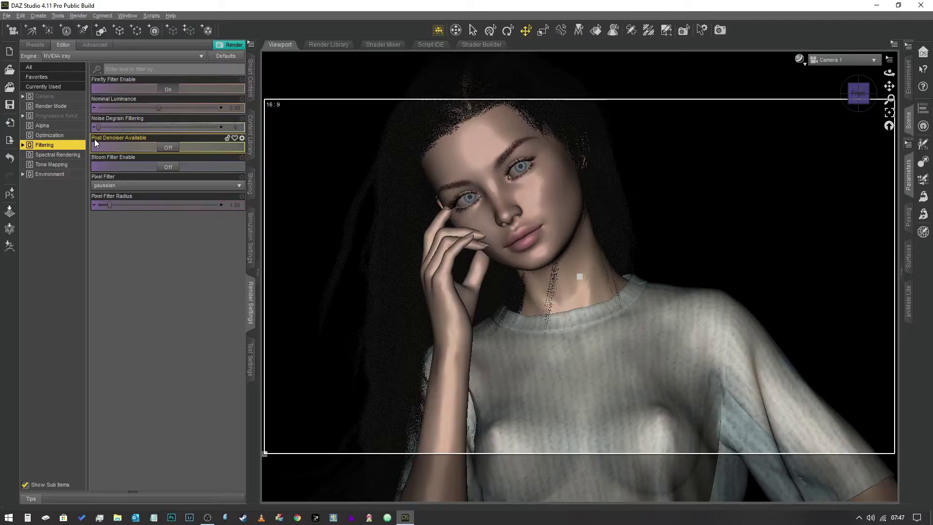
left_click(168, 148)
Examine the Spectral Rendering options and the Tone Mapping exposure, highlight and gamma settings
left_click(57, 155)
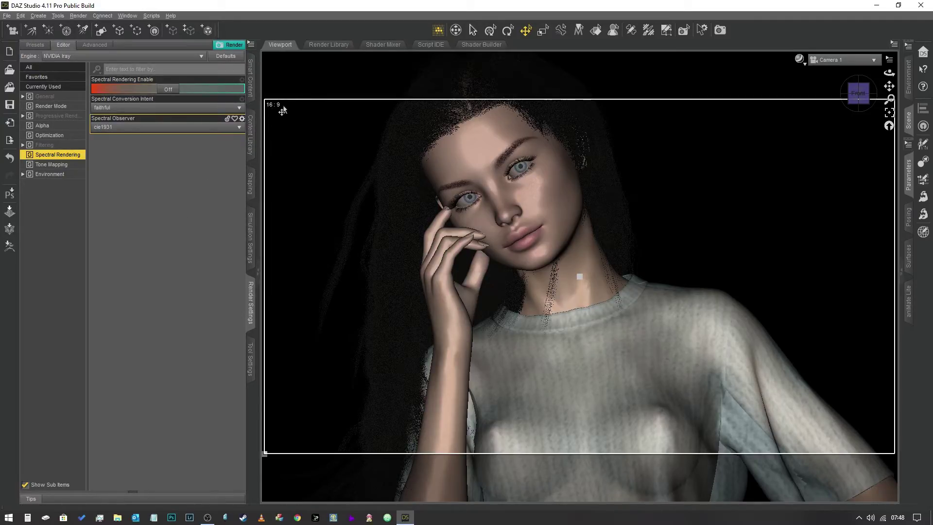
key("Down")
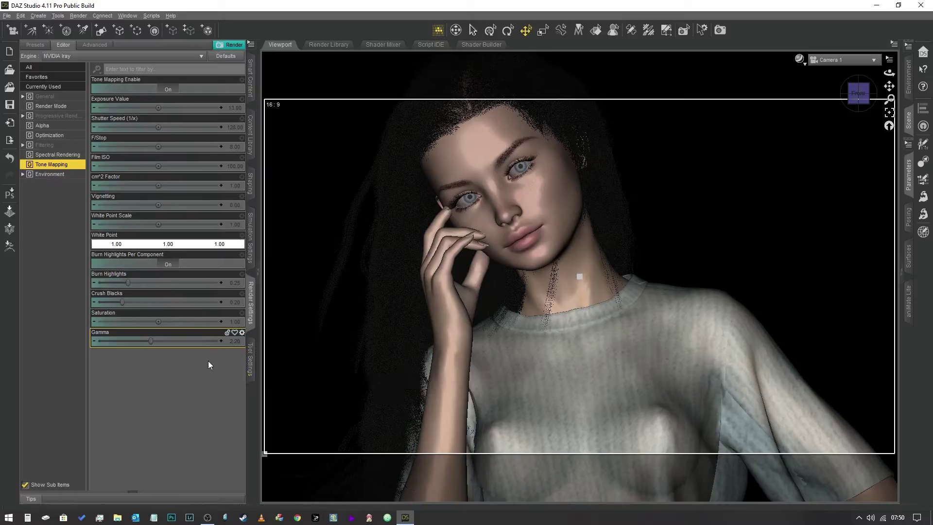
Turn Draw Dome on and Draw Ground off in the Environment render settings
left_click(58, 176)
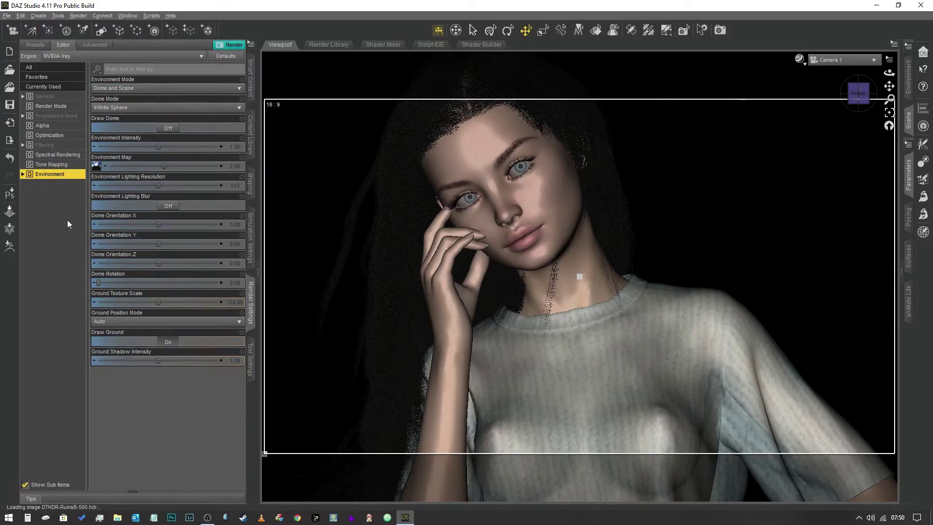
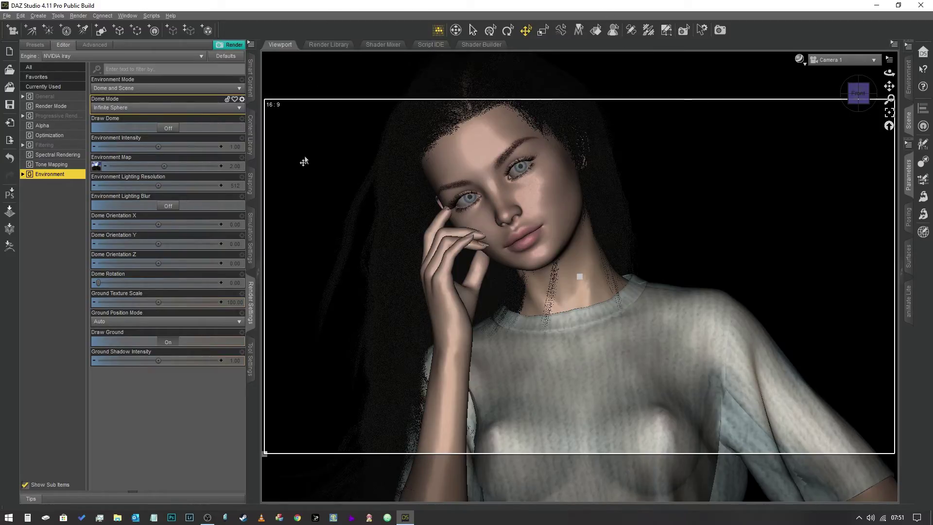
left_click(693, 117)
left_click(340, 107)
left_click(170, 129)
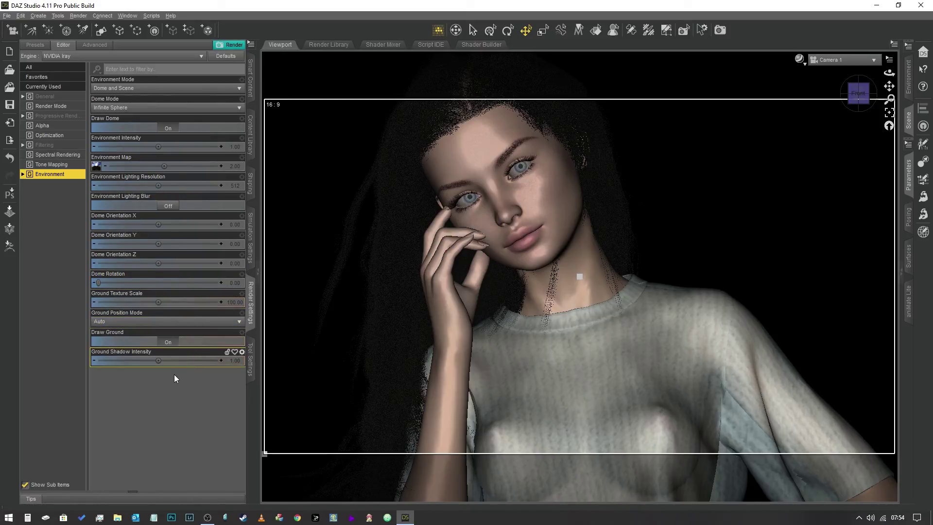
left_click(168, 342)
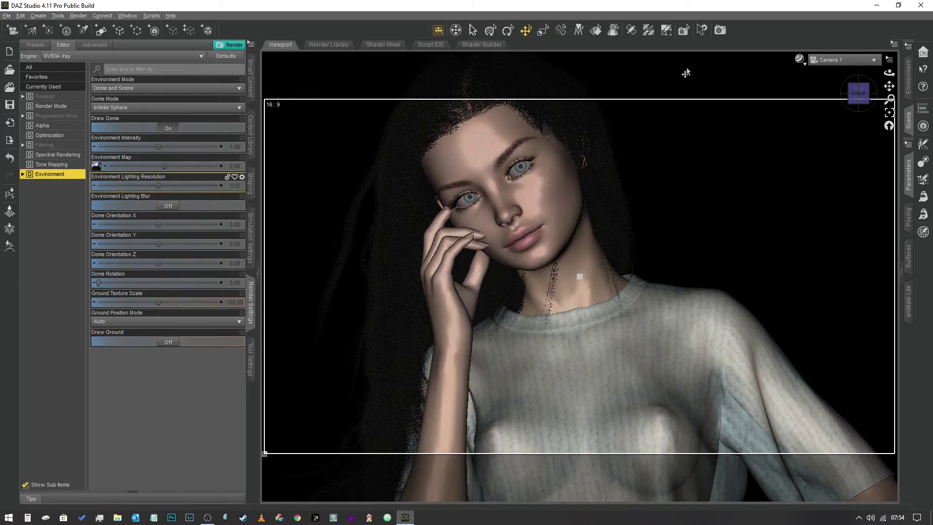
Switch the Camera 1 viewport's draw style to NVIDIA Iray to preview the scene
left_click(799, 59)
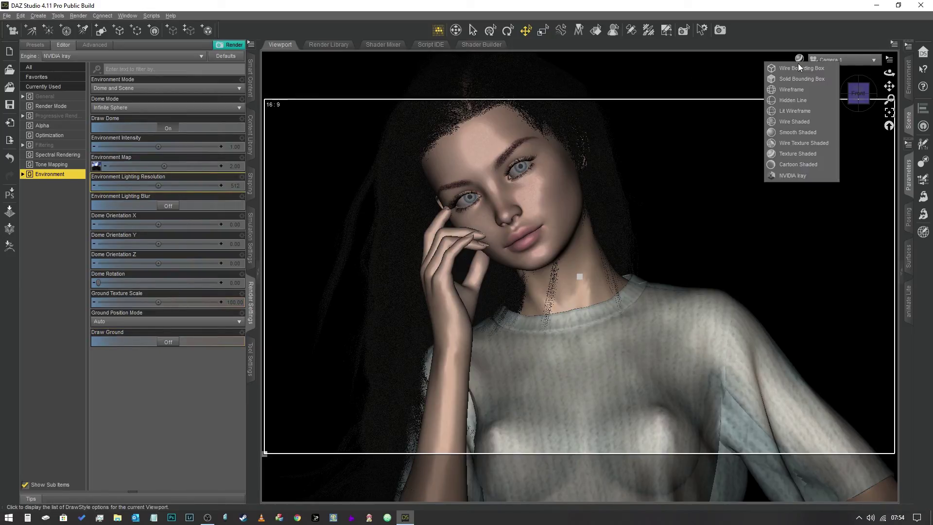
left_click(814, 177)
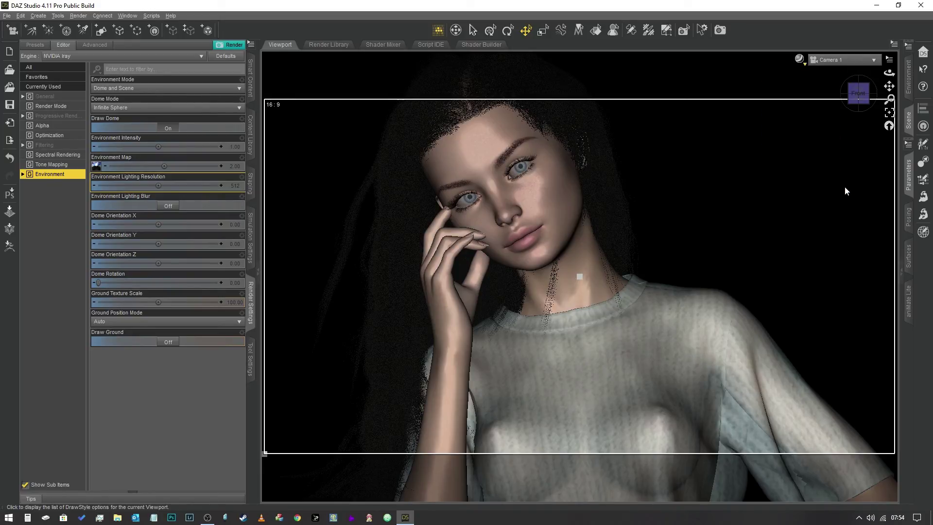